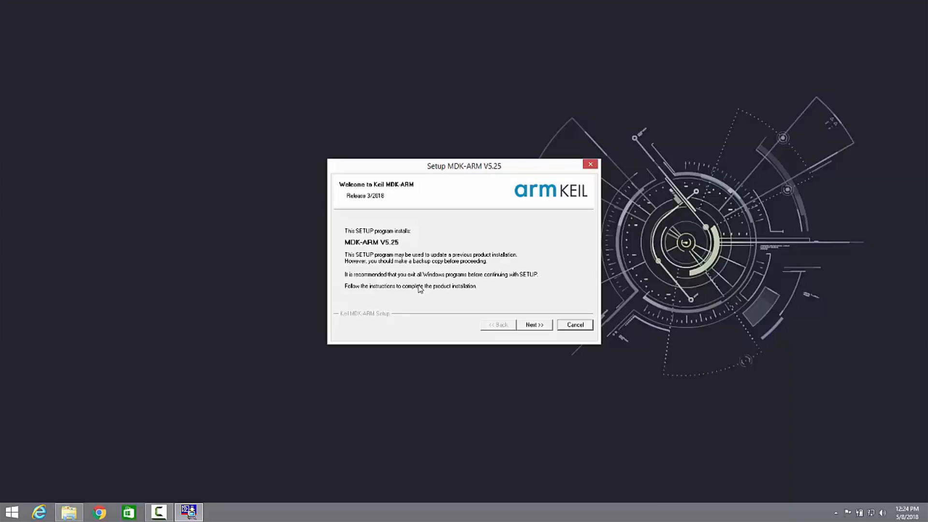
# - Start the MDK-ARM V5.25 setup and accept the terms of the license agreement after scrolling to its end
pyautogui.click(532, 324)
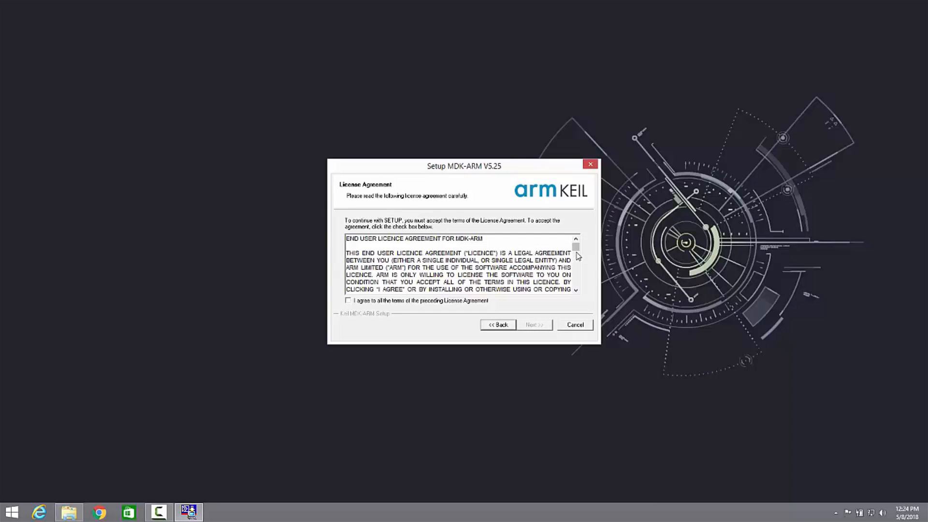
pyautogui.moveTo(576, 246); pyautogui.dragTo(574, 288)
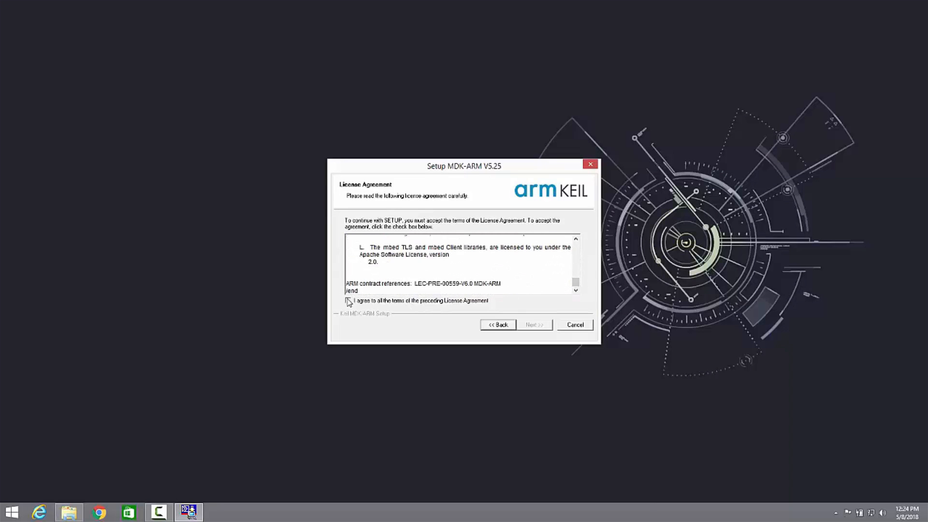
pyautogui.click(542, 325)
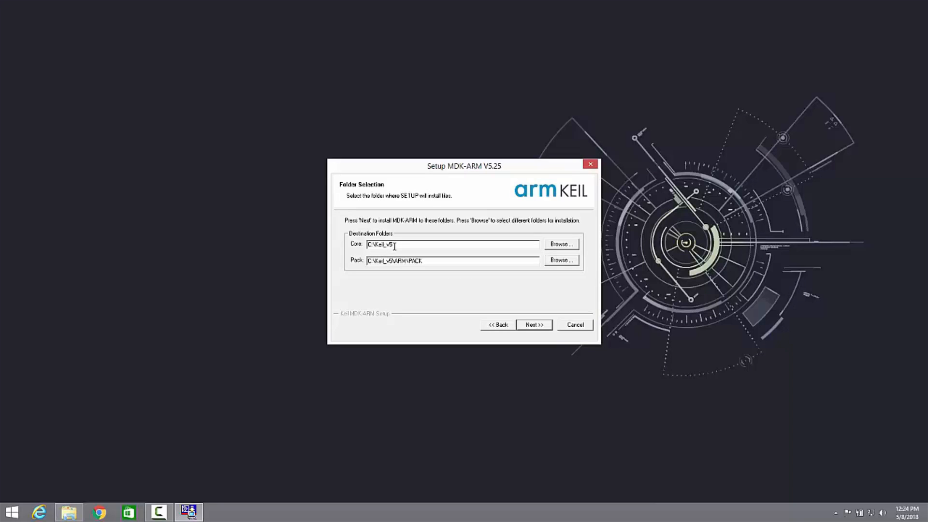
# - Install into C:\Keil_v5 and C:\Keil_v5\ARM\PACK with the customer information filled in, and finish the setup with release notes shown
pyautogui.click(535, 327)
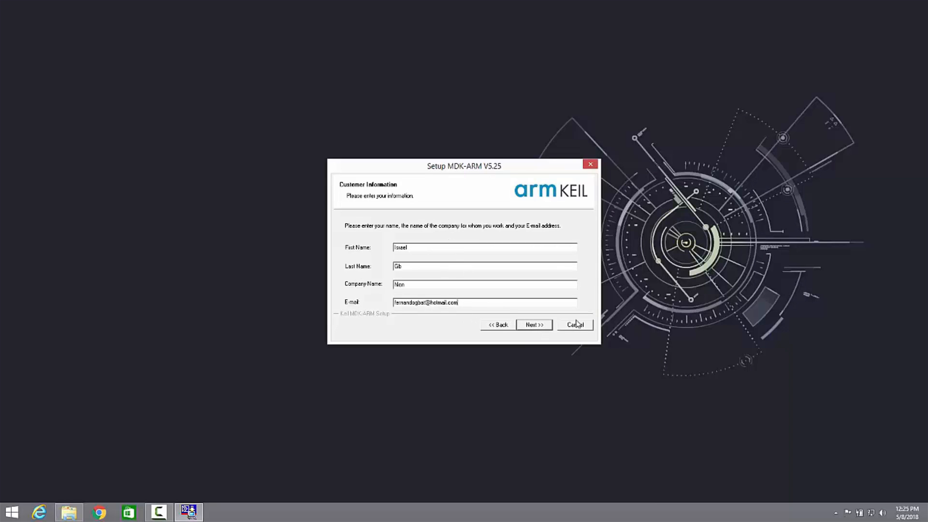
pyautogui.click(532, 326)
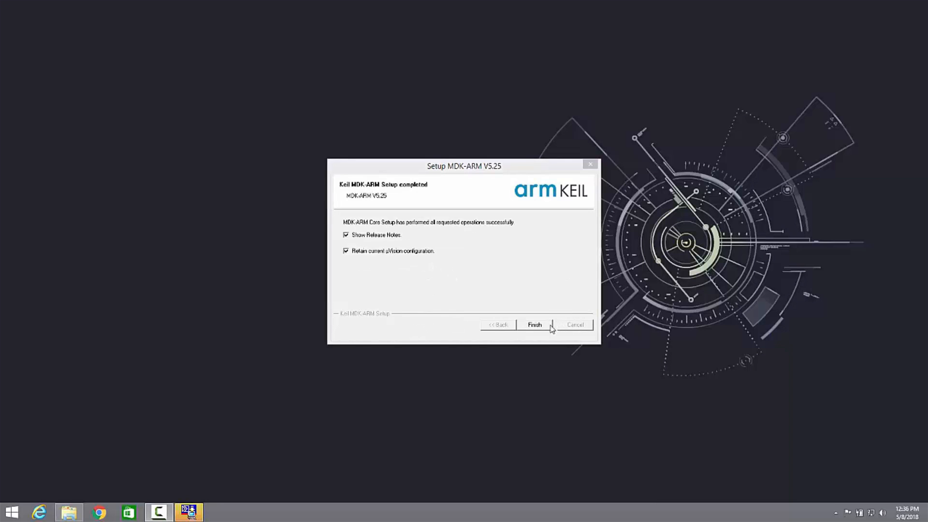
pyautogui.click(537, 327)
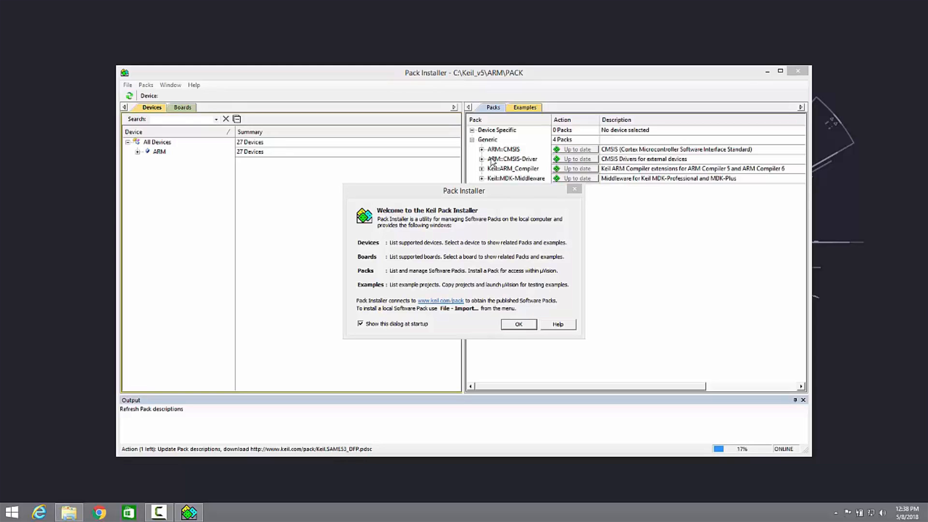
# - Dismiss the Pack Installer welcome message and search the boards list for stm32f4
pyautogui.click(515, 329)
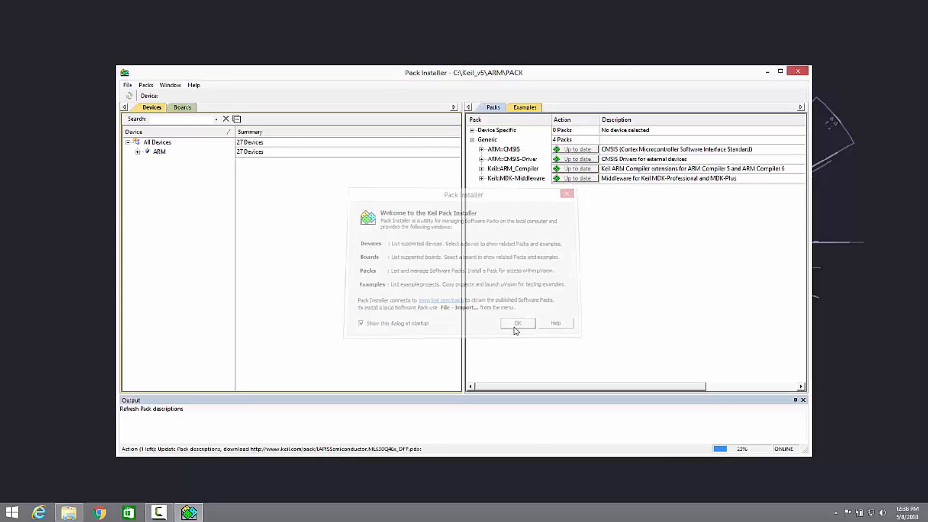
pyautogui.click(182, 111)
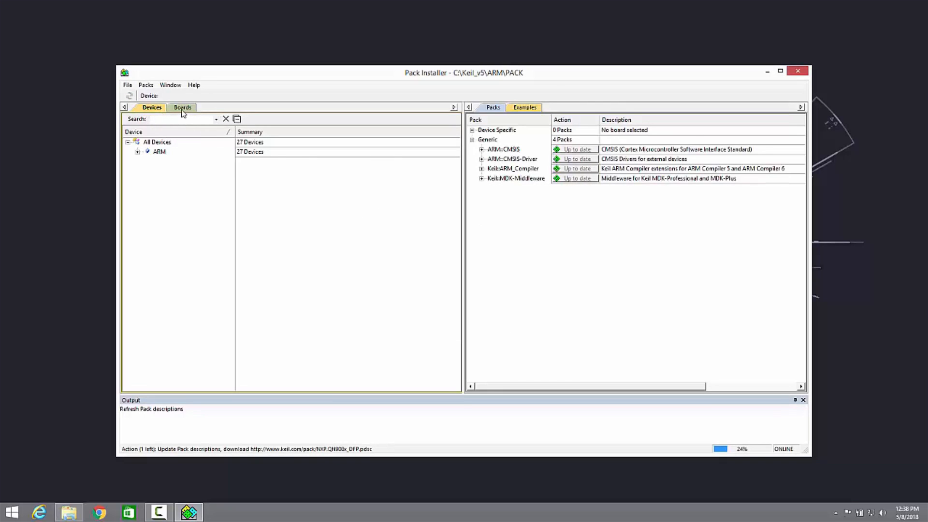
pyautogui.click(146, 112)
pyautogui.click(178, 112)
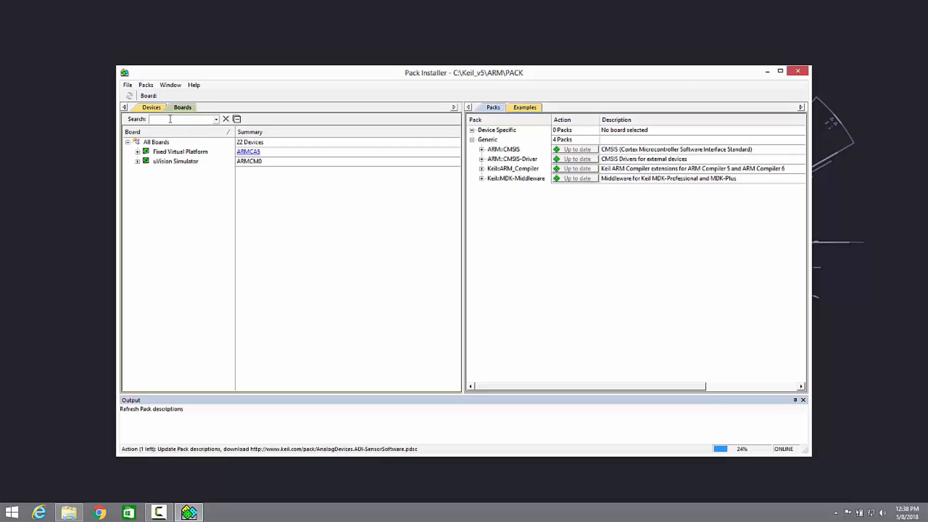
pyautogui.click(170, 119)
pyautogui.write('stm3')
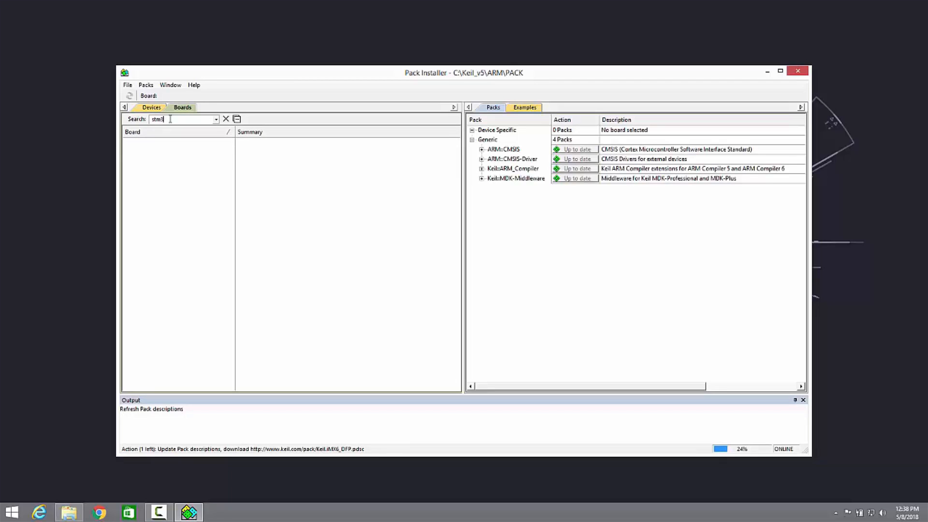
pyautogui.write('2f4')
# - Examine the ARM device families in the devices list, expanding Cortex A5, A7, A9, M0, M23 and M33 to see their devices
pyautogui.click(151, 107)
pyautogui.click(137, 152)
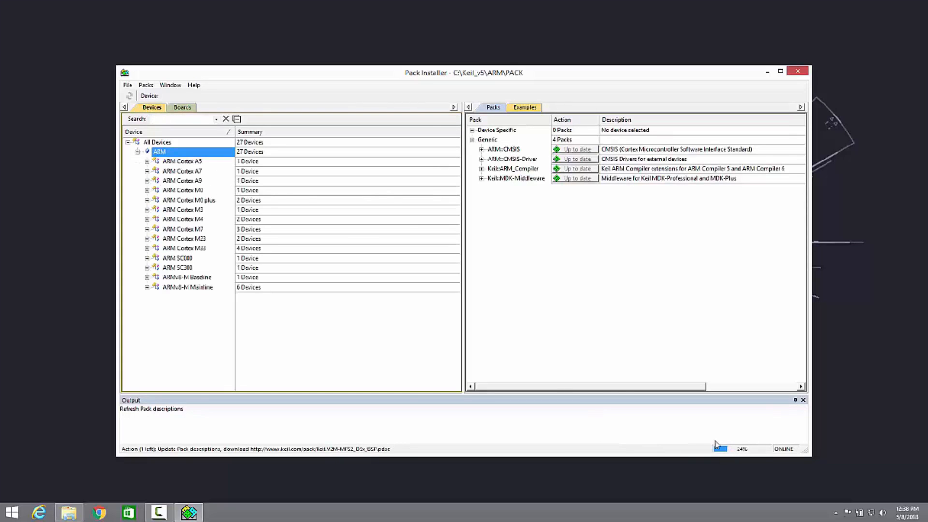
pyautogui.click(177, 108)
pyautogui.click(148, 107)
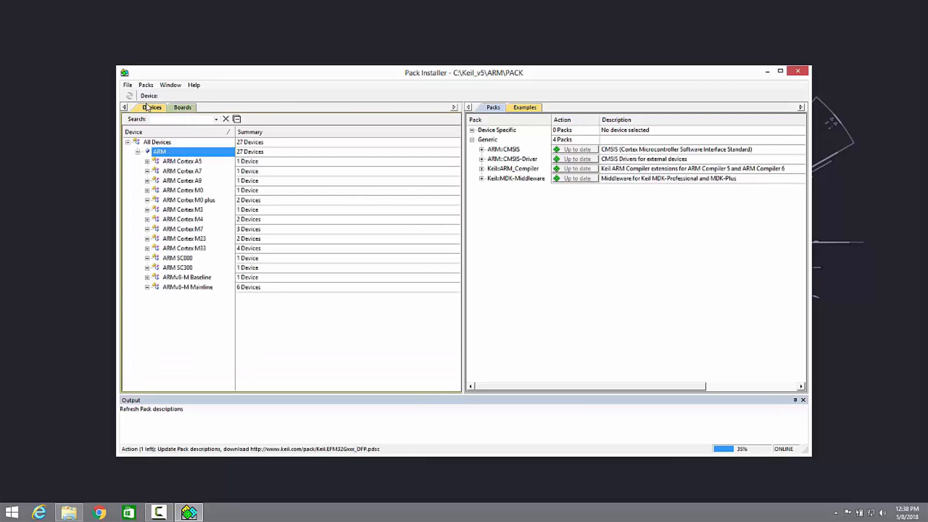
pyautogui.click(148, 161)
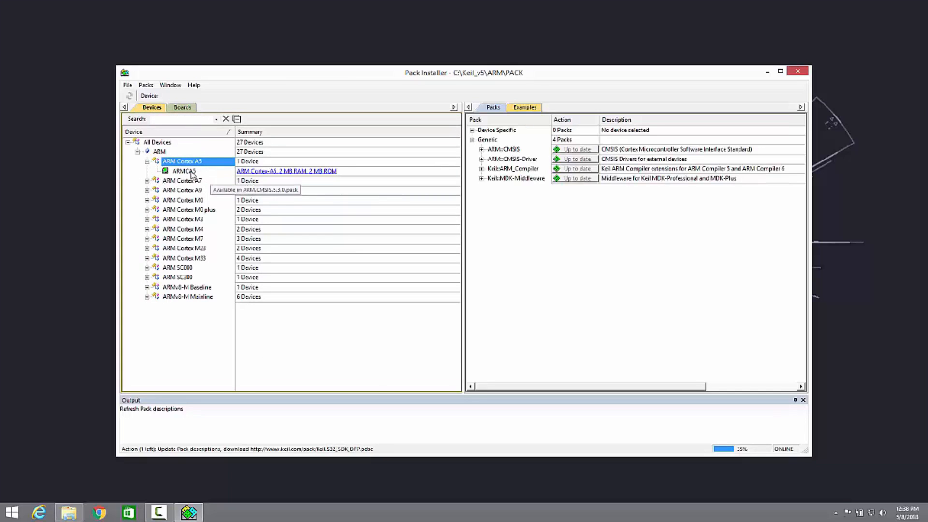
pyautogui.click(182, 172)
pyautogui.click(147, 181)
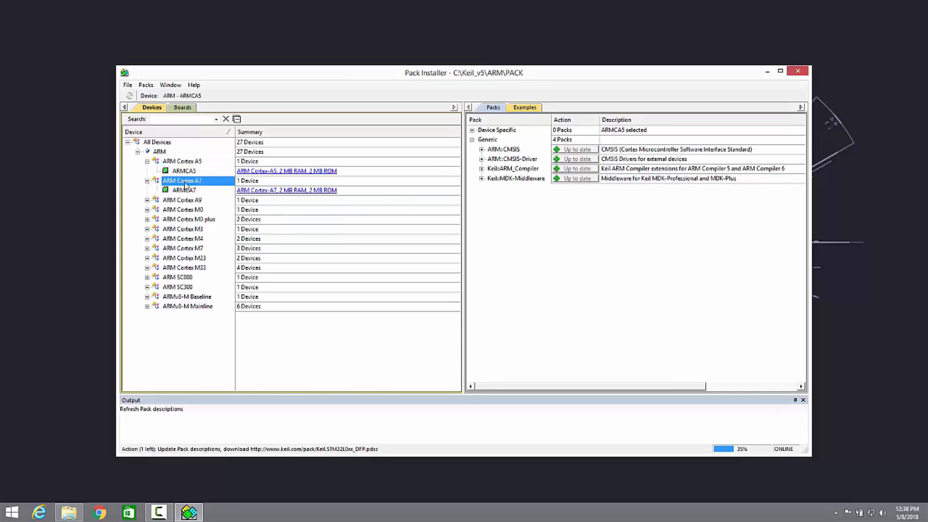
pyautogui.click(147, 200)
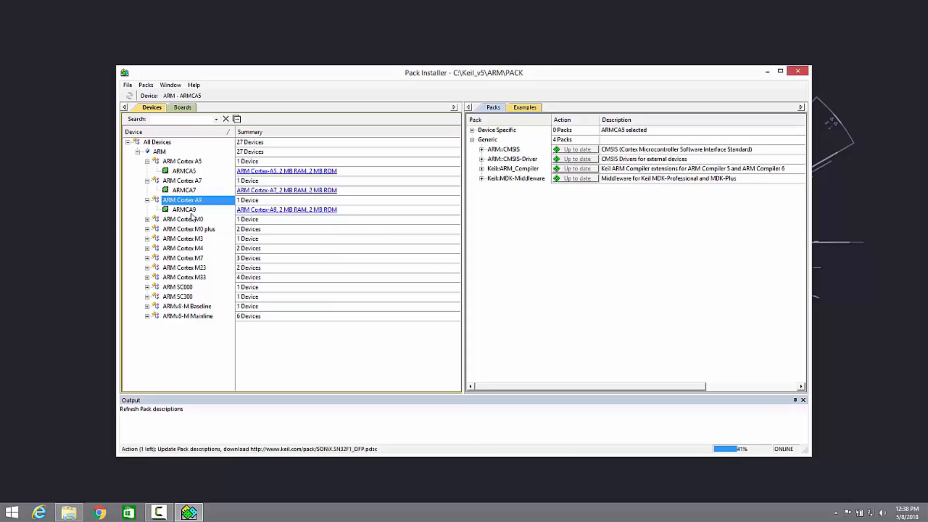
pyautogui.doubleClick(160, 219)
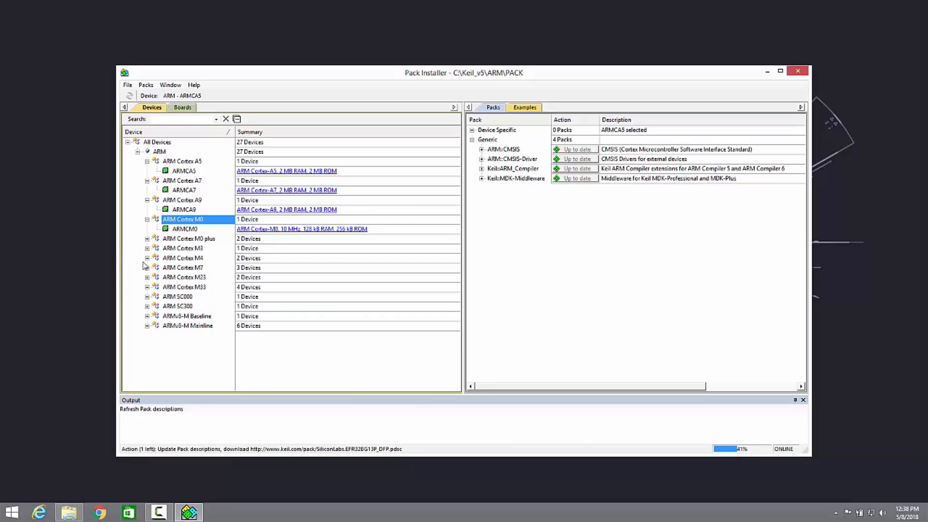
pyautogui.click(146, 278)
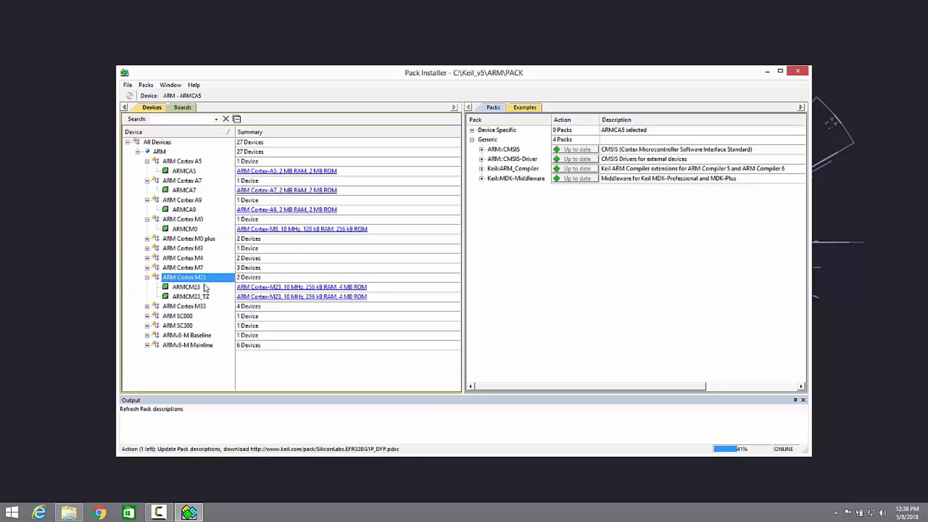
pyautogui.click(146, 306)
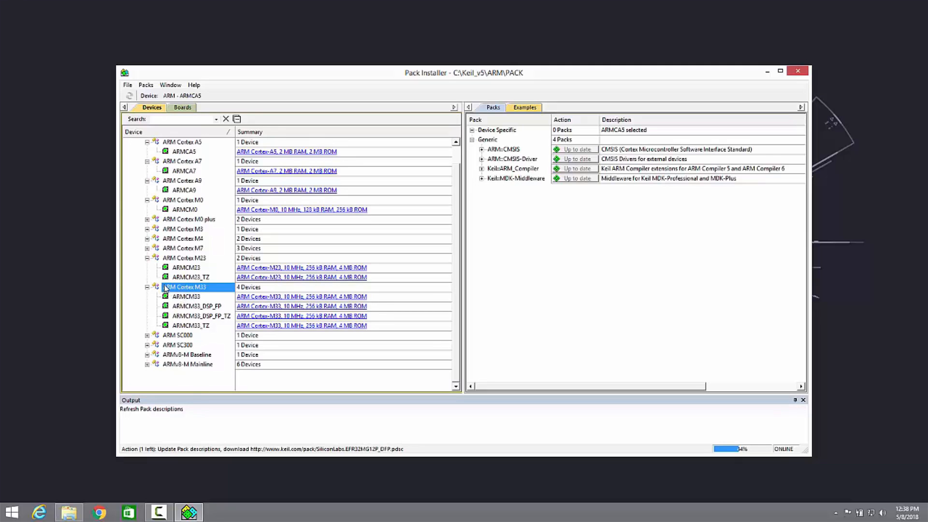
pyautogui.click(147, 355)
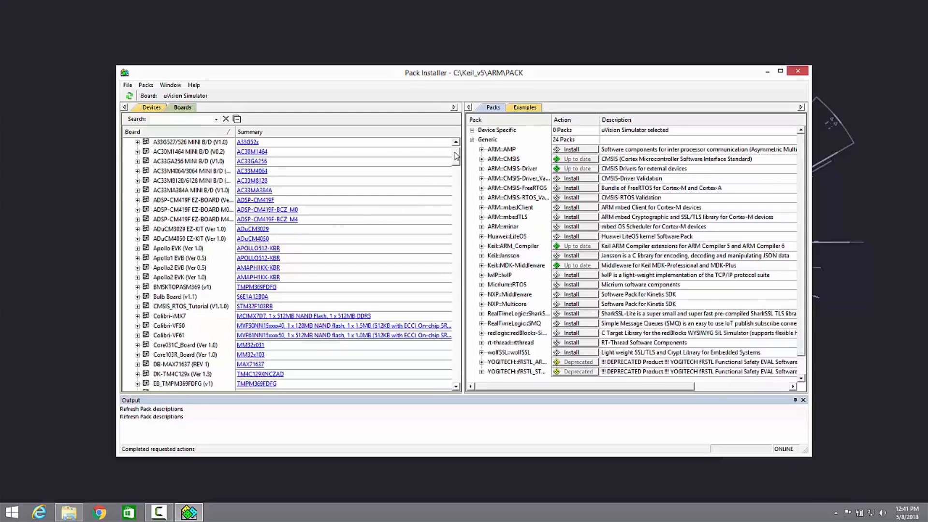
# - Look through the full boards list and filter it by tm4c1
pyautogui.scroll(-2, 458, 160)
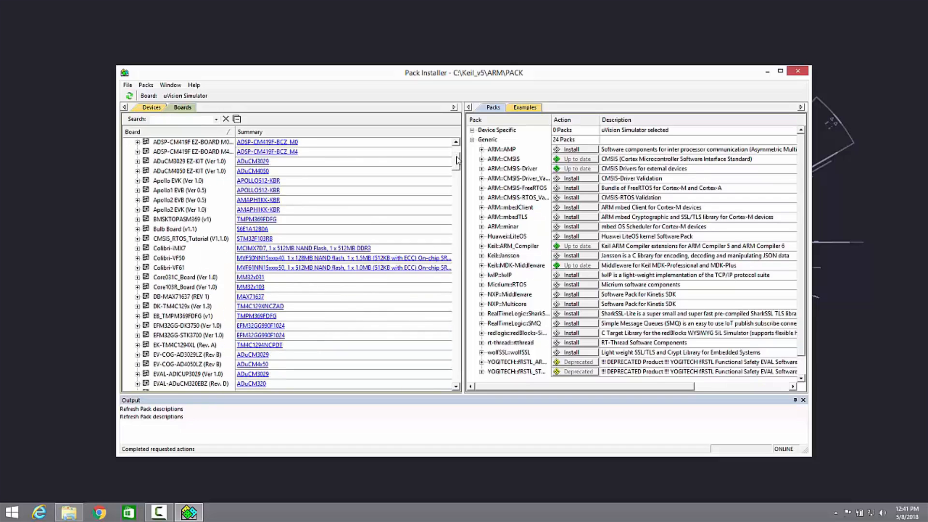
pyautogui.moveTo(458, 159); pyautogui.dragTo(458, 151)
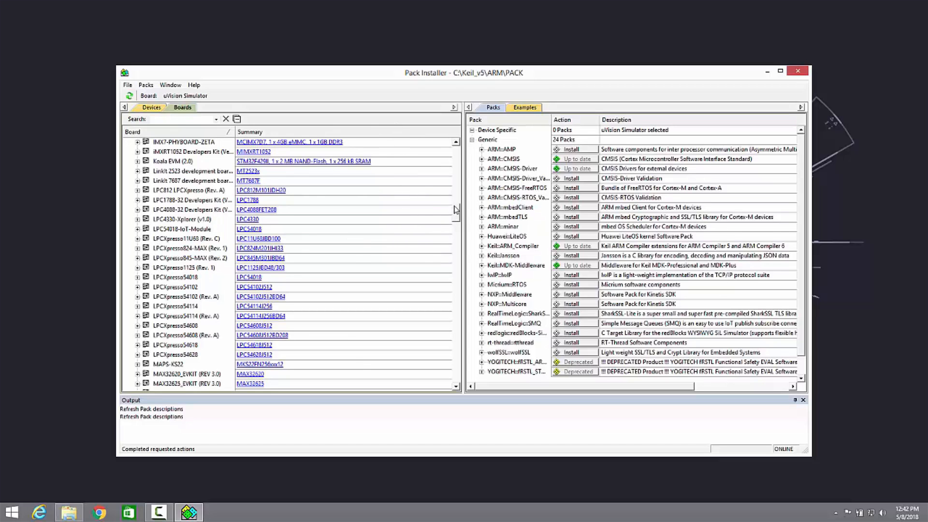
pyautogui.moveTo(454, 209); pyautogui.dragTo(441, 307)
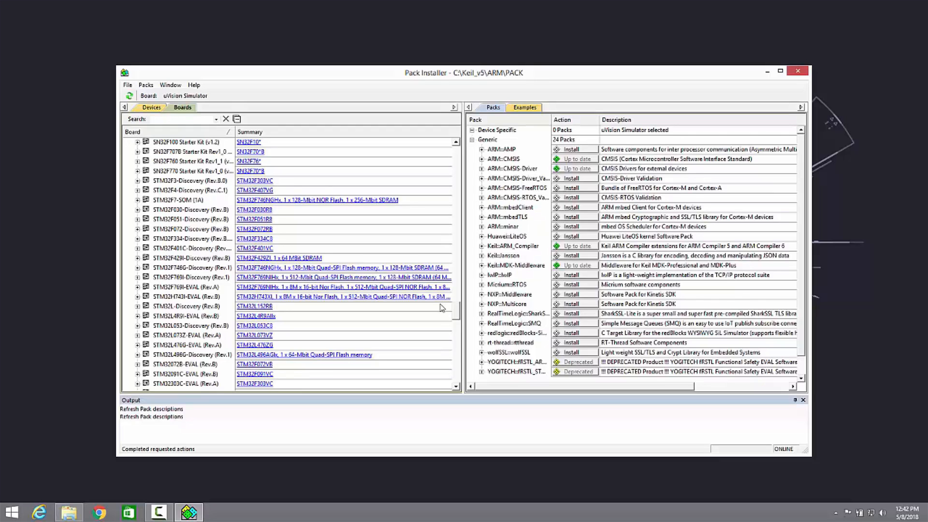
pyautogui.scroll(15, 435, 263)
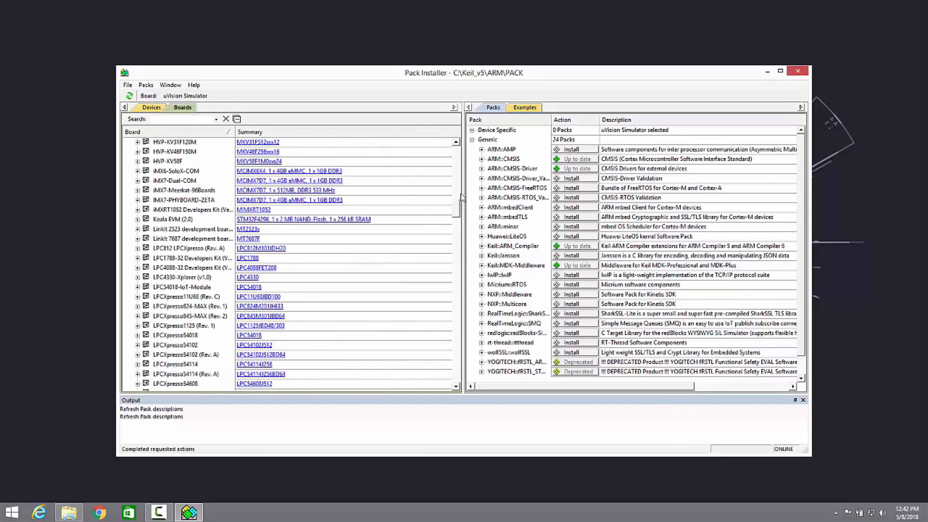
pyautogui.moveTo(456, 215); pyautogui.dragTo(457, 159)
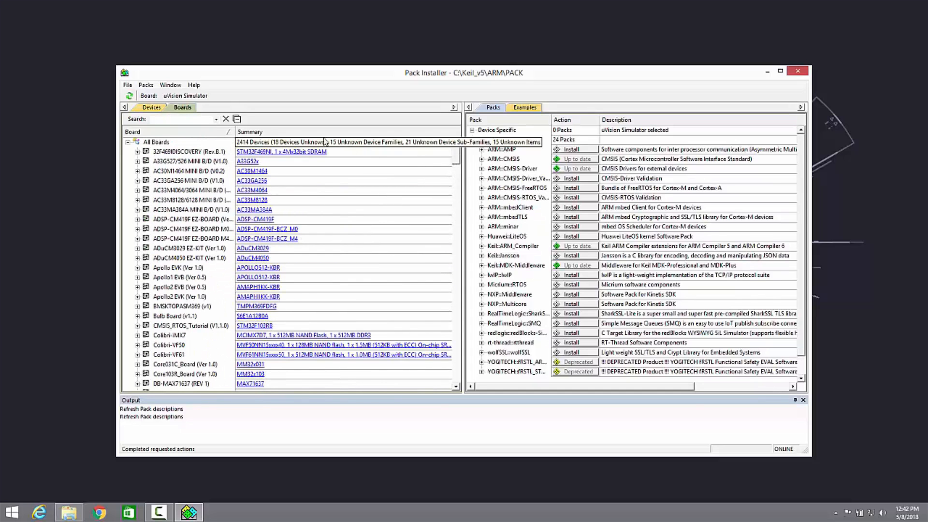
pyautogui.click(188, 121)
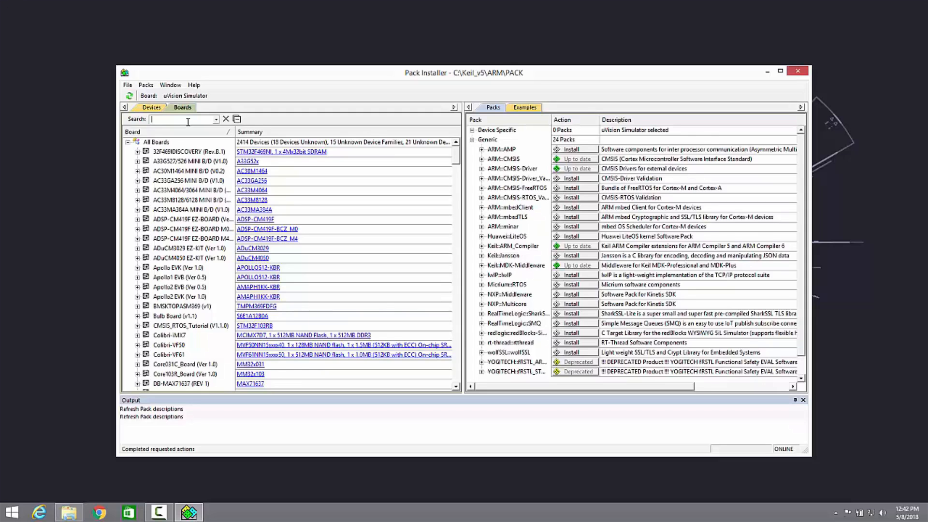
pyautogui.write('tm4')
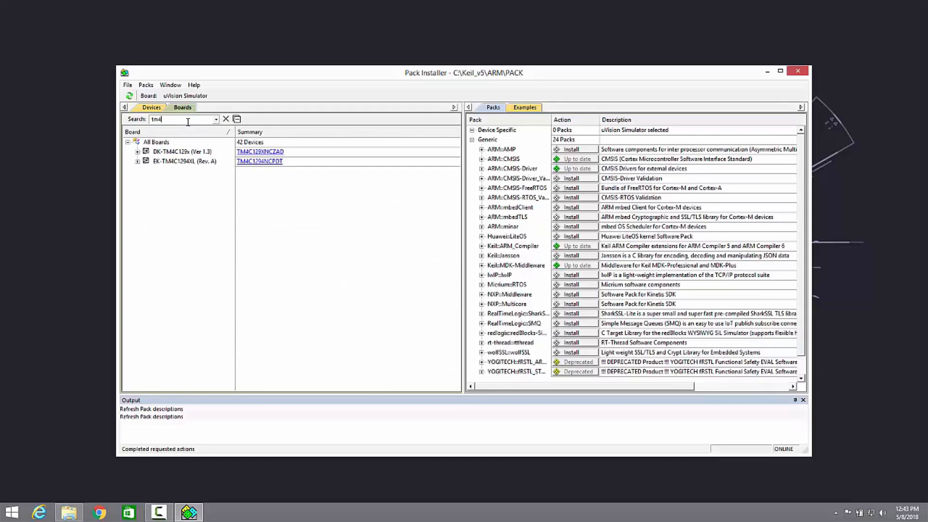
pyautogui.write('c123')
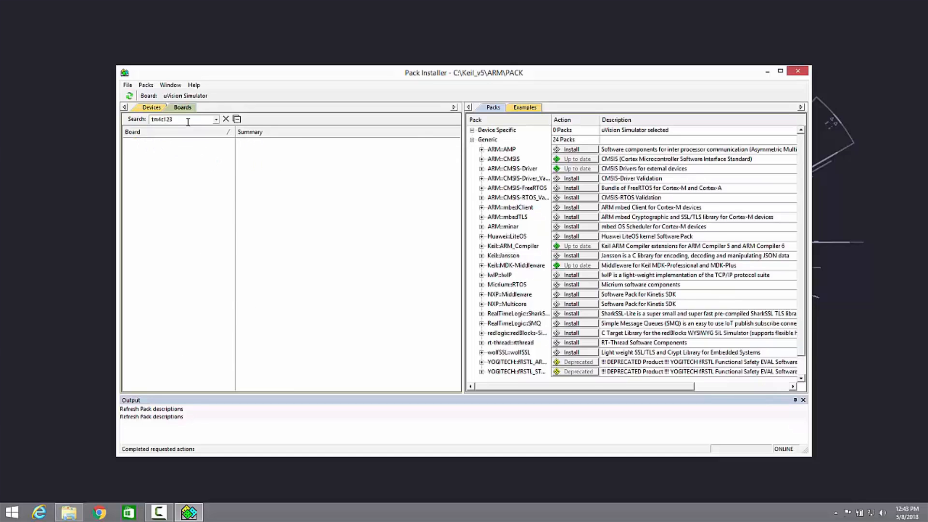
pyautogui.press('BackSpace')
pyautogui.press('BackSpace')
# - Select the EK-TM4C1294XL (Rev. A) board and install its device-specific pack Keil::TM4C_DFP
pyautogui.doubleClick(157, 171)
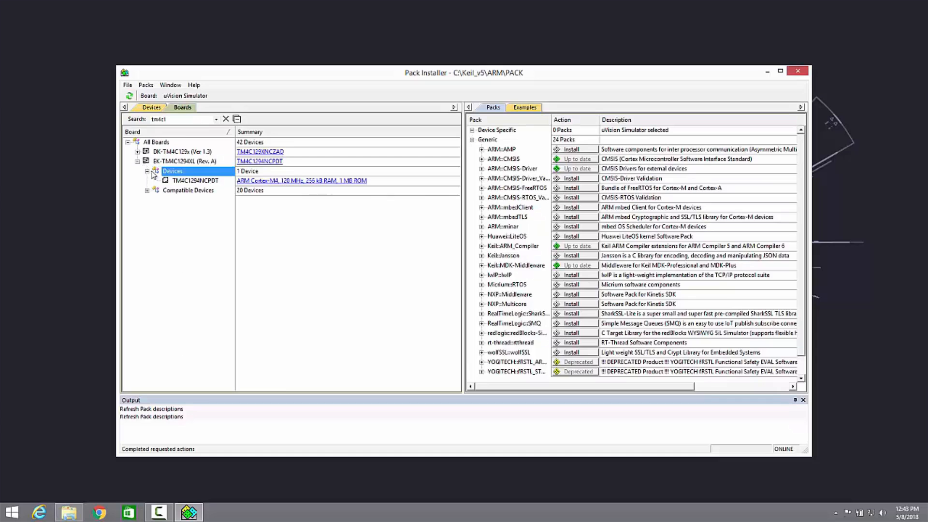
pyautogui.click(177, 162)
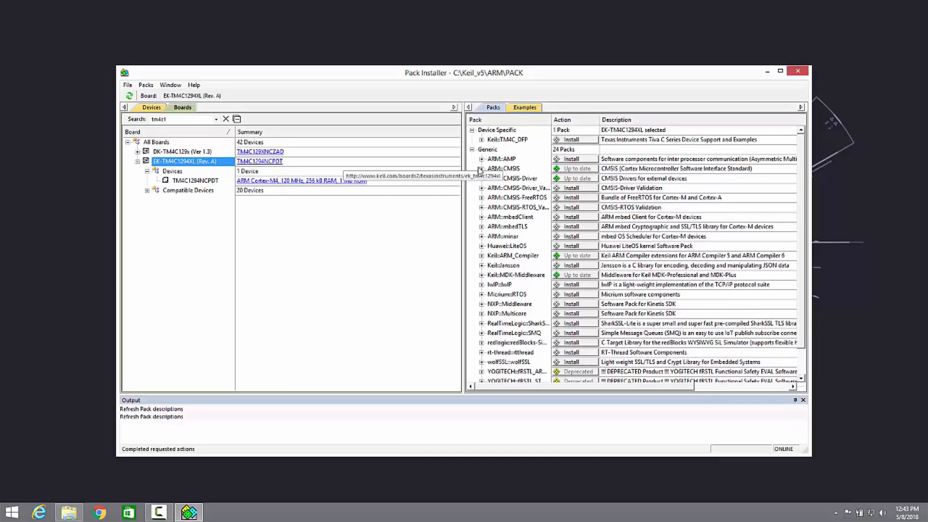
pyautogui.doubleClick(167, 164)
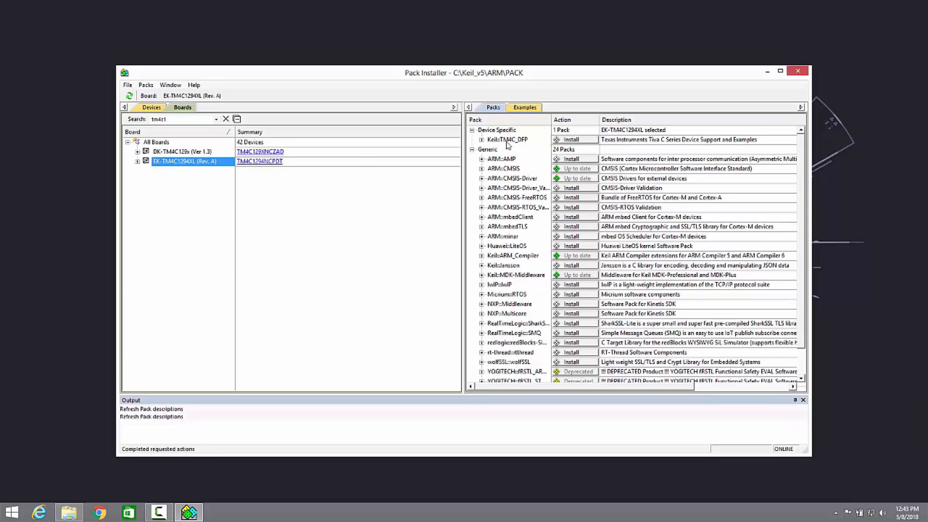
pyautogui.click(573, 141)
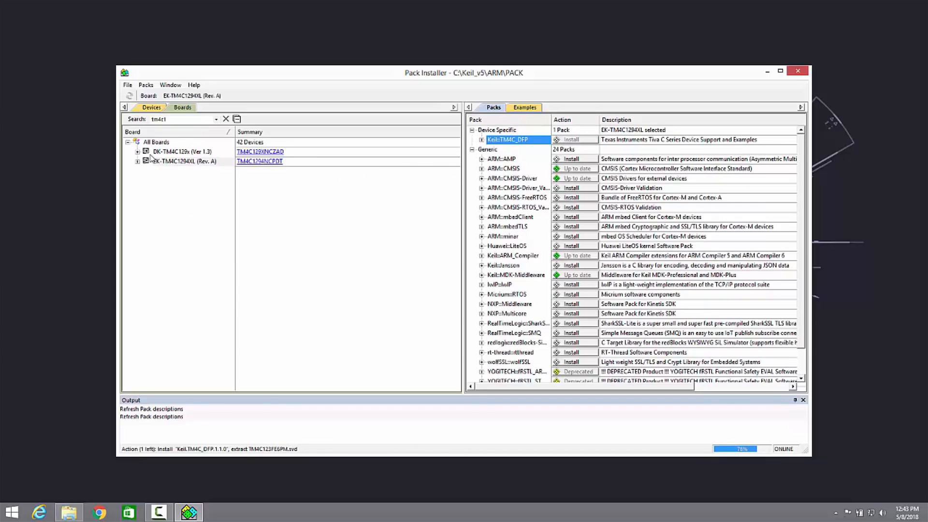
# - Select the DK-TM4C129x (Ver 1.3) board and clear the board search filter
pyautogui.click(184, 154)
pyautogui.click(185, 120)
pyautogui.press('BackSpace')
pyautogui.press('BackSpace')
pyautogui.press('BackSpace')
pyautogui.press('BackSpace')
pyautogui.press('BackSpace')
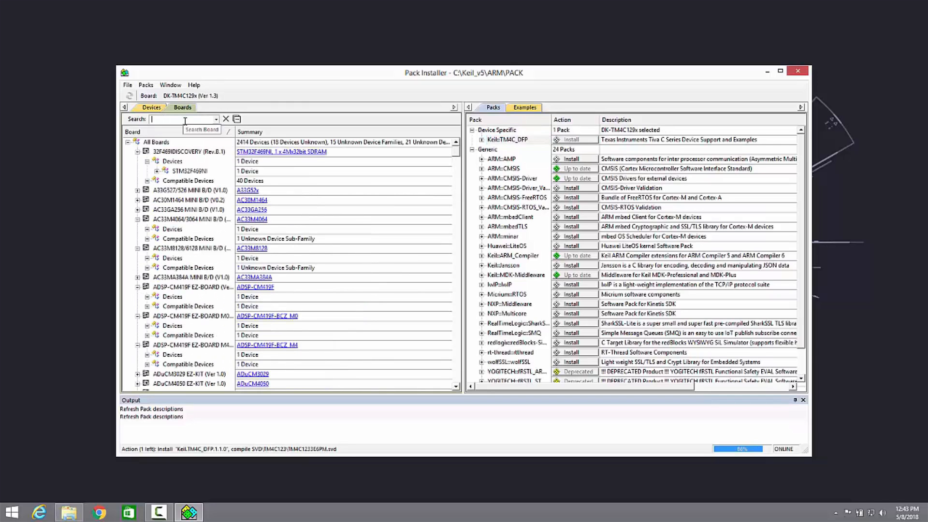
# - Check the devices list briefly, and filter the boards list by stm32f4-di
pyautogui.click(152, 108)
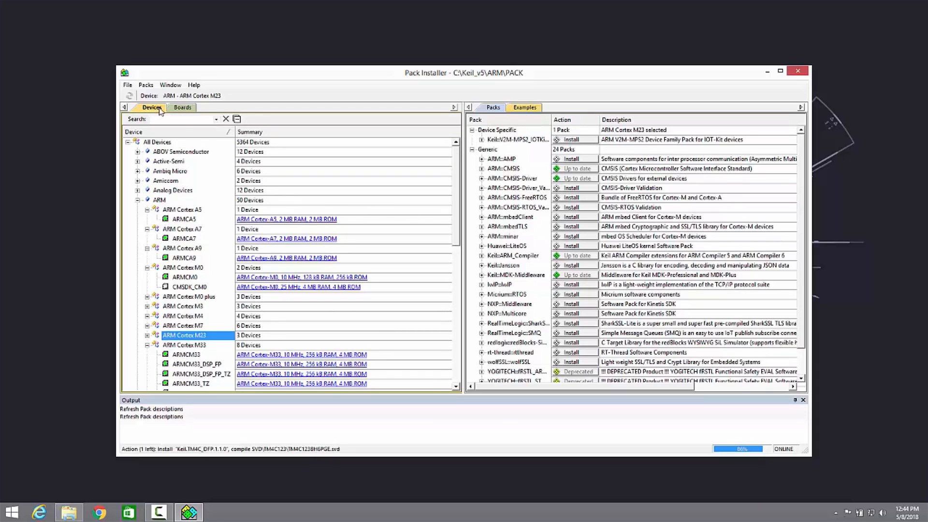
pyautogui.click(186, 112)
pyautogui.click(178, 119)
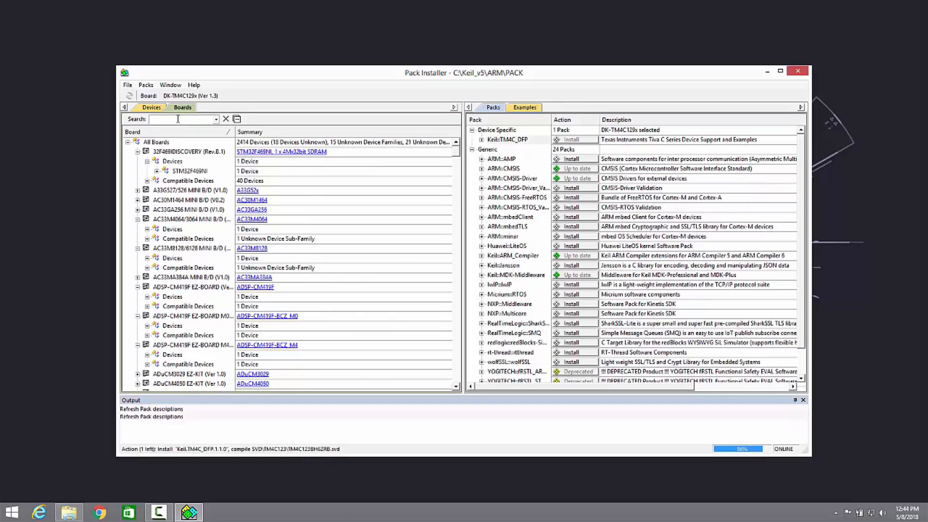
pyautogui.write('stm')
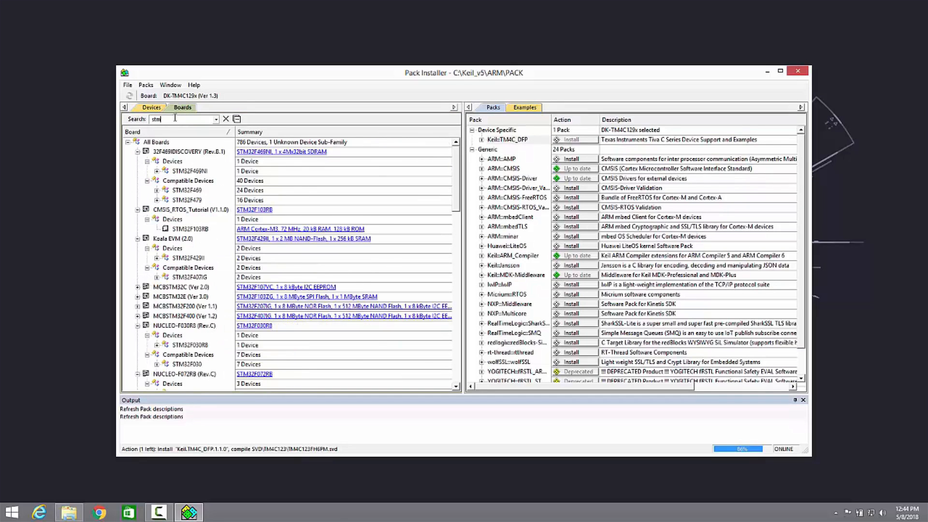
pyautogui.write('32f4-di')
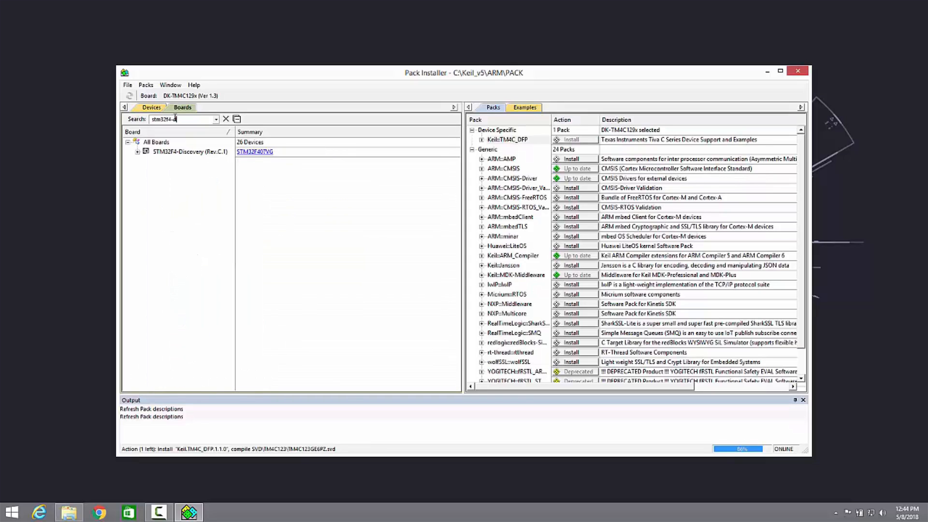
# - Select the STM32F4-Discovery (Rev.C.1) board and install its device-specific pack Keil::STM32F4xx_DFP
pyautogui.click(173, 153)
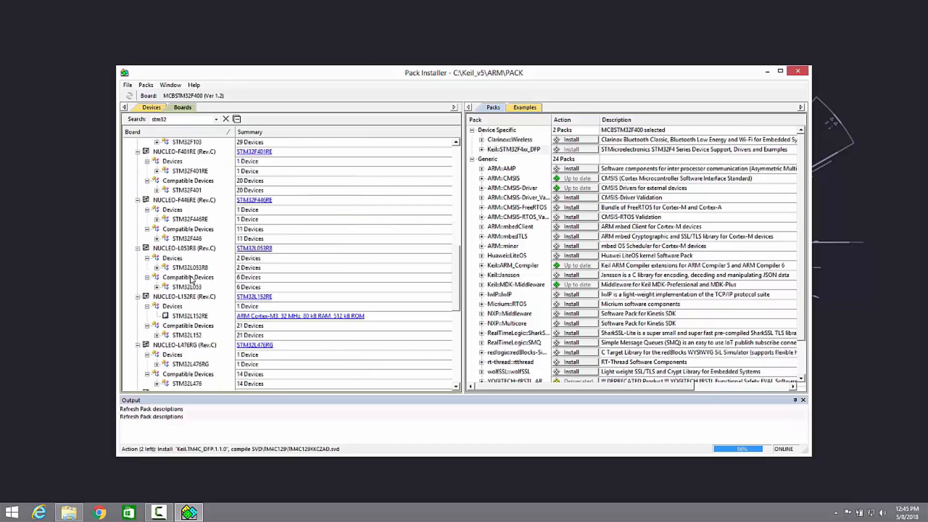
# - Look through the boards matching stm32 and select the STM32F769I-Discovery (Rev.1) board to view its packs
pyautogui.scroll(-5, 192, 279)
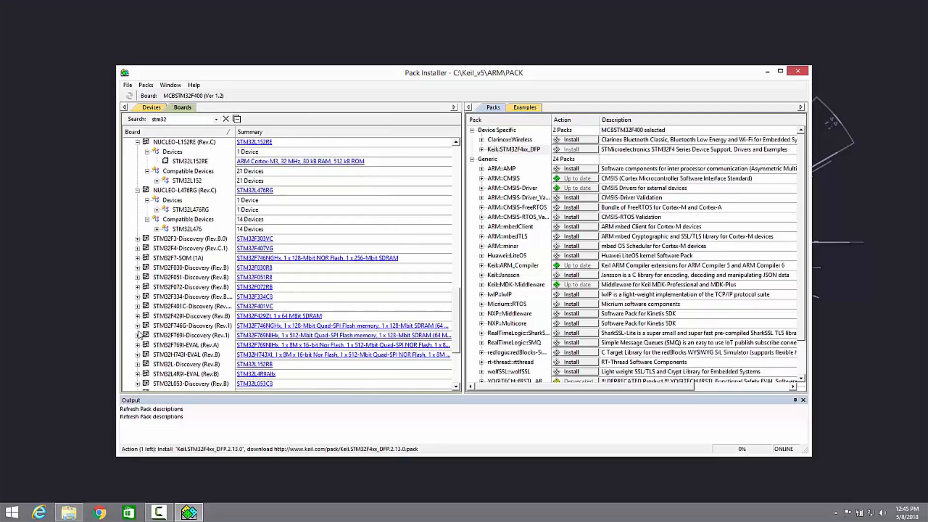
pyautogui.scroll(-1, 140, 334)
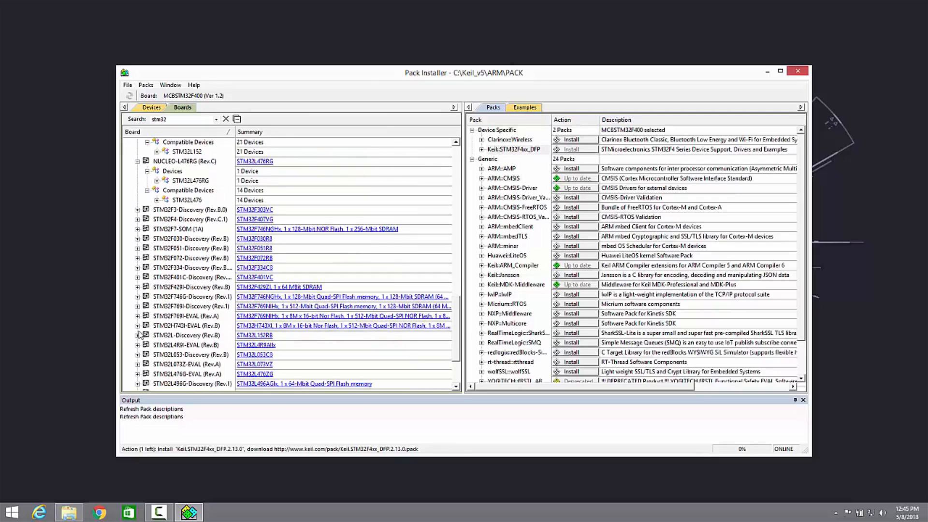
pyautogui.click(163, 306)
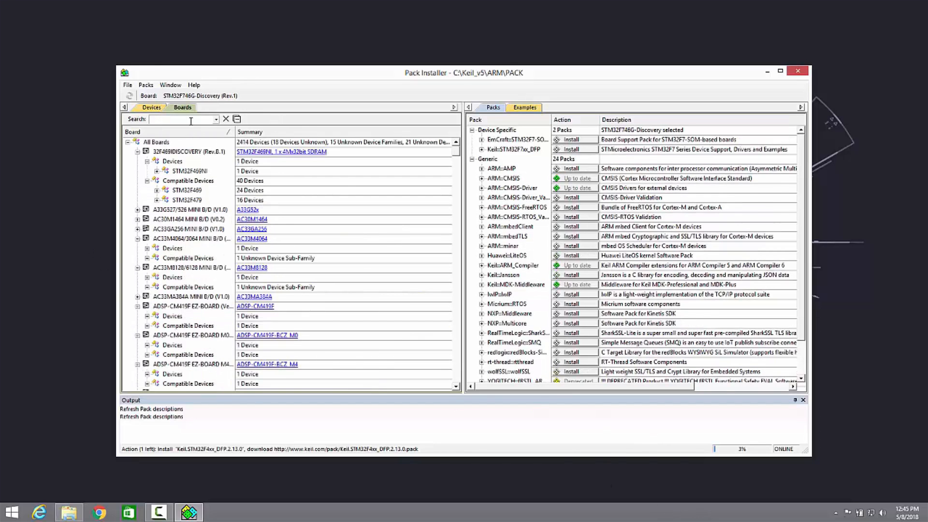
# - Search the boards list for tm4c123, and clear the search filter
pyautogui.write('tm')
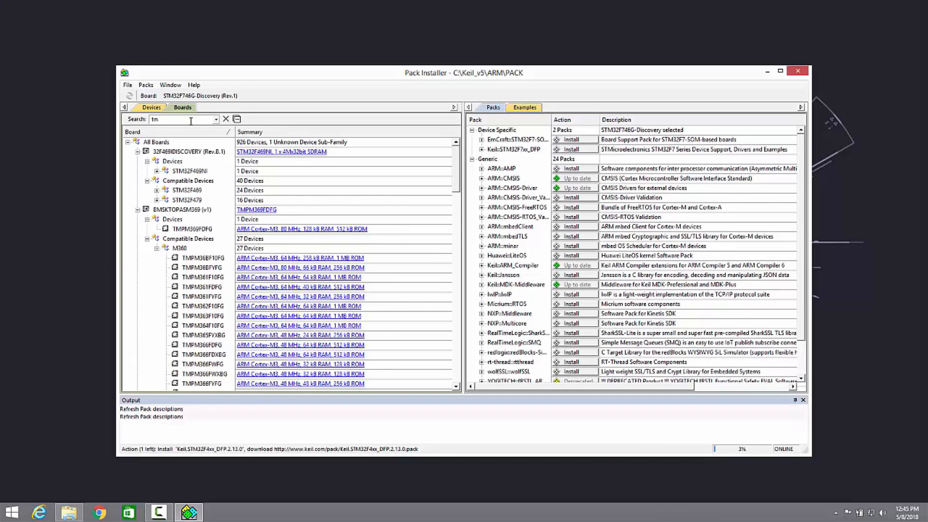
pyautogui.write('4c123')
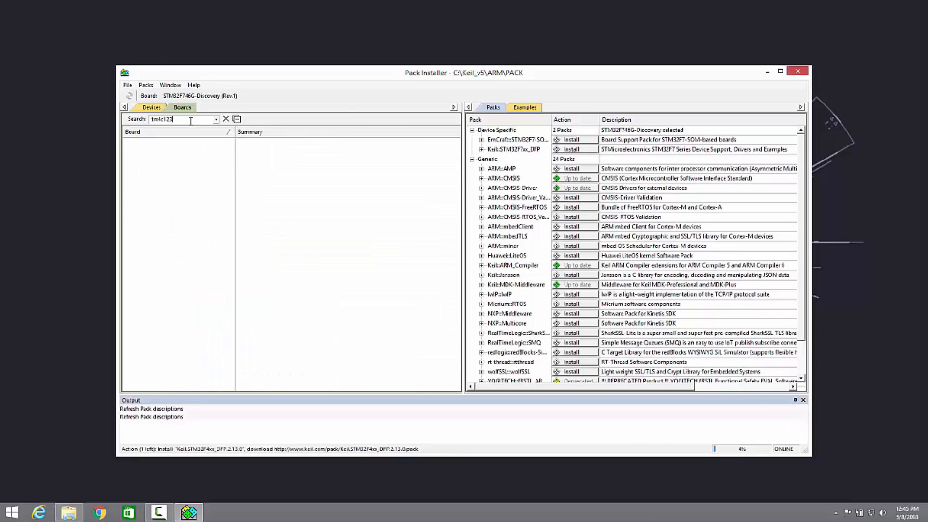
pyautogui.press('BackSpace')
pyautogui.press('BackSpace')
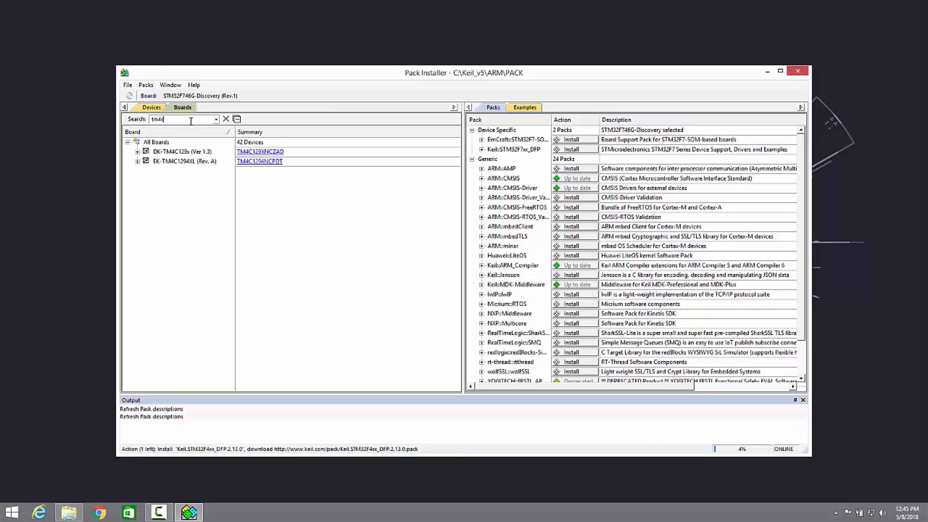
pyautogui.press('BackSpace')
pyautogui.press('BackSpace')
pyautogui.press('BackSpace')
pyautogui.press('BackSpace')
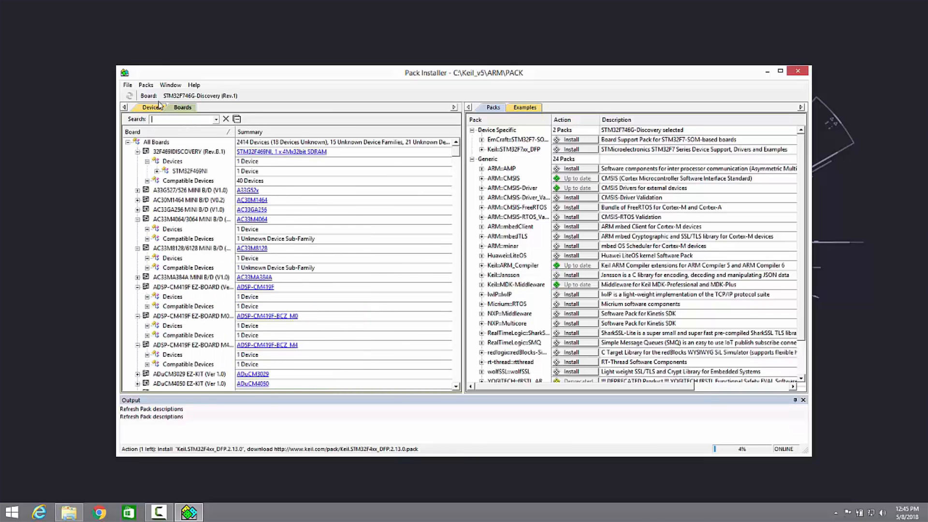
# - Switch to the devices list and filter it by tm4
pyautogui.click(151, 107)
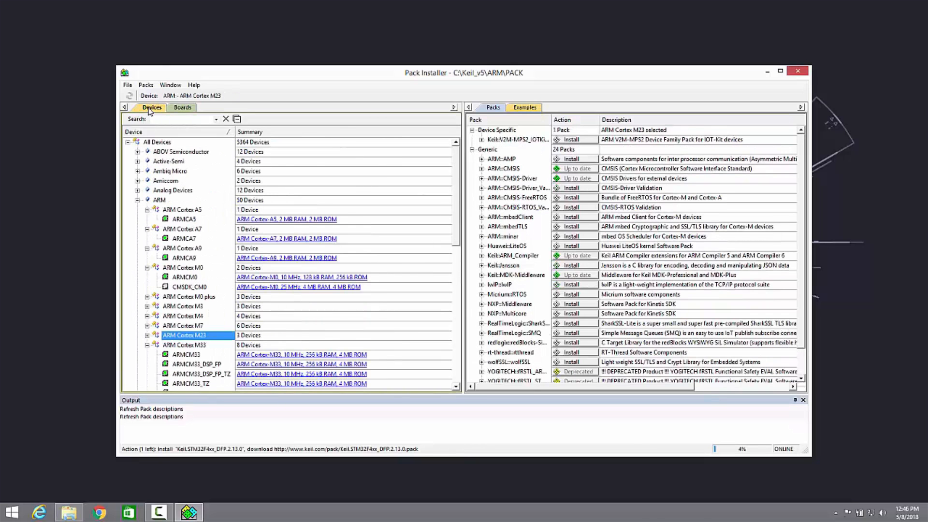
pyautogui.click(173, 121)
pyautogui.write('tm4')
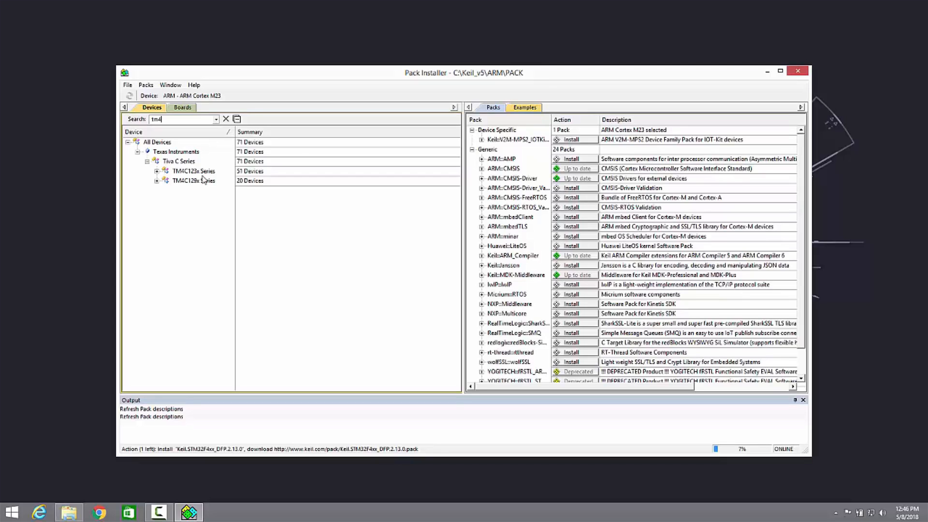
# - Select the TM4C123x Series under Tiva C Series and try to install its device-specific pack Keil::TM4C_DFP
pyautogui.click(156, 171)
pyautogui.doubleClick(171, 172)
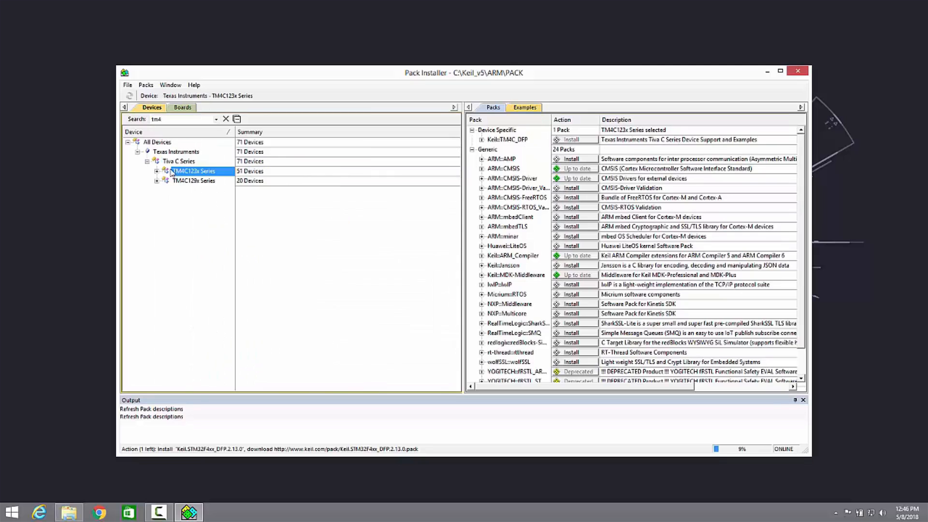
pyautogui.click(579, 141)
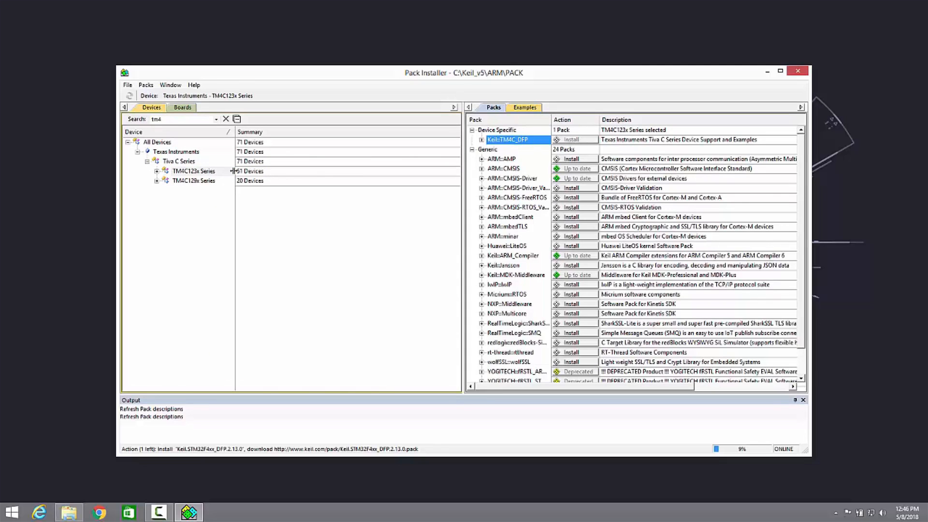
pyautogui.click(186, 172)
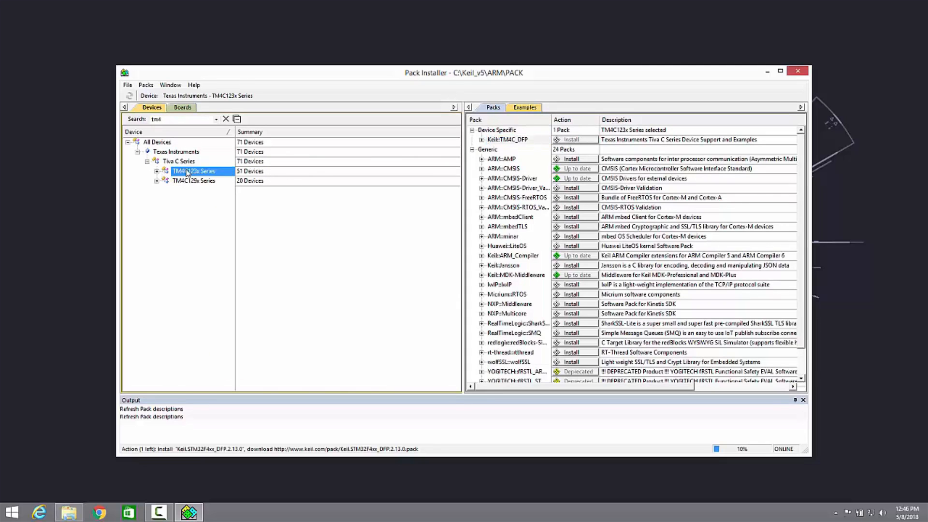
pyautogui.click(580, 142)
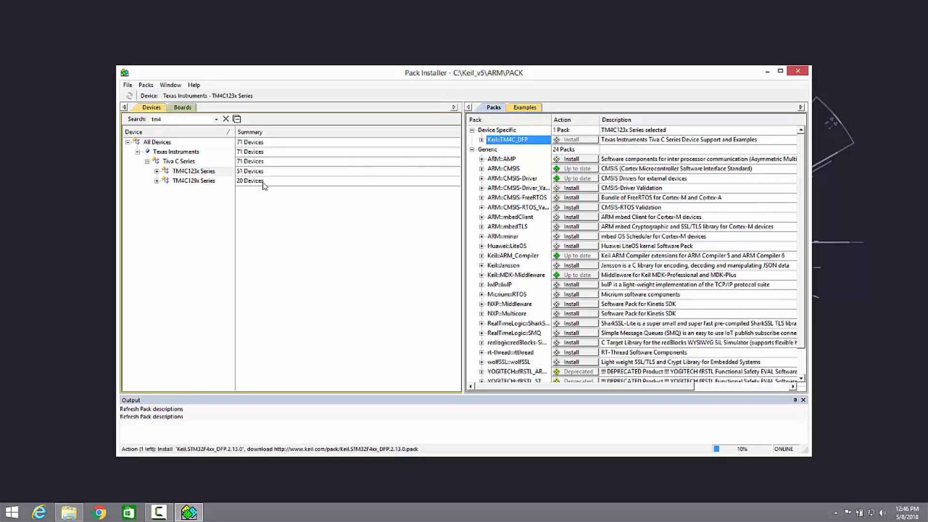
# - Expand the TM4C123x Series and look through its individual devices
pyautogui.click(180, 174)
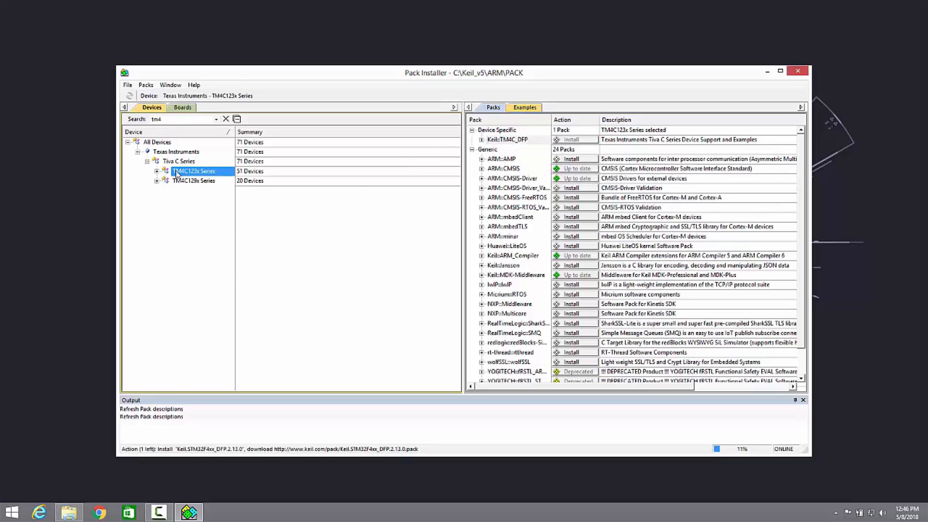
pyautogui.click(156, 171)
pyautogui.scroll(-8, 176, 191)
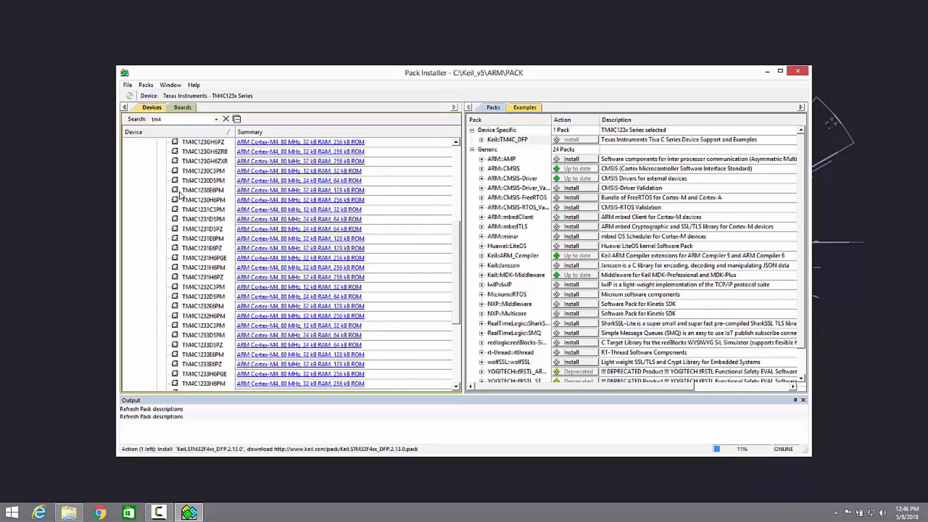